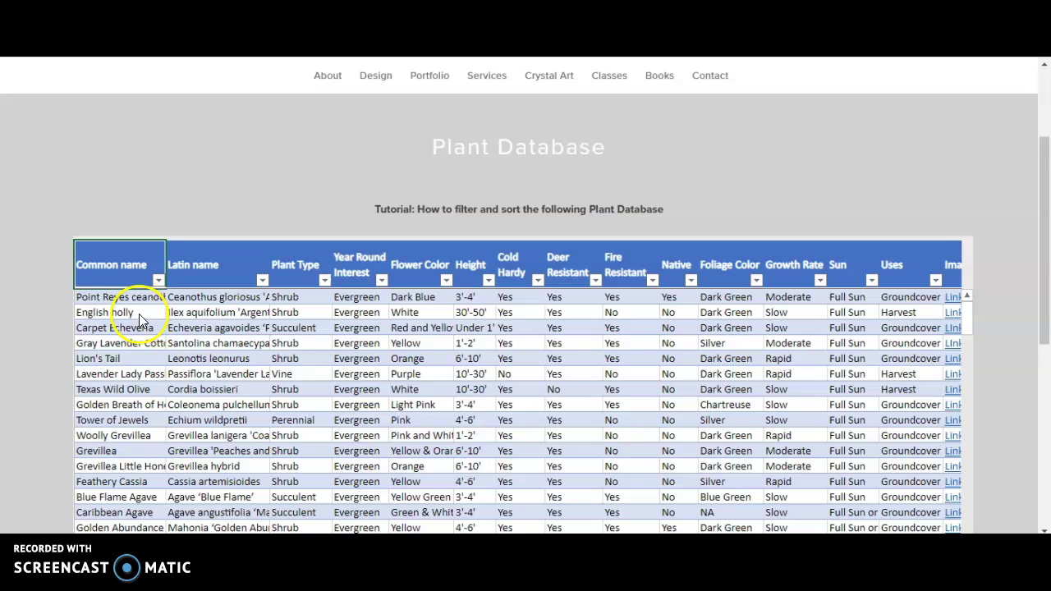
Set the Plant Type filter to only Shrub, after glancing at the Common name filter.
left_click(159, 281)
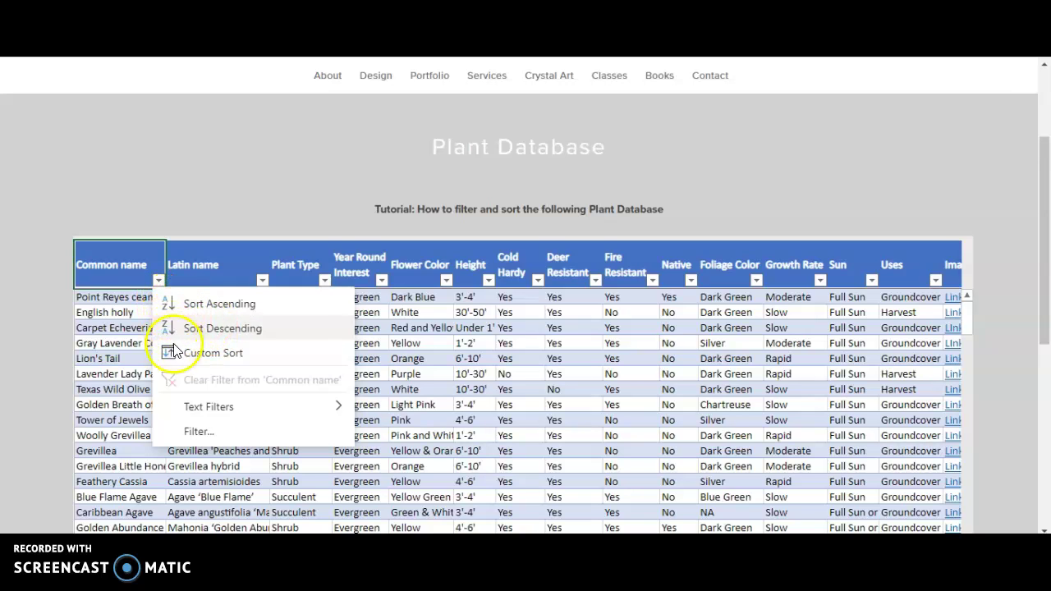
mouse_move(193, 406)
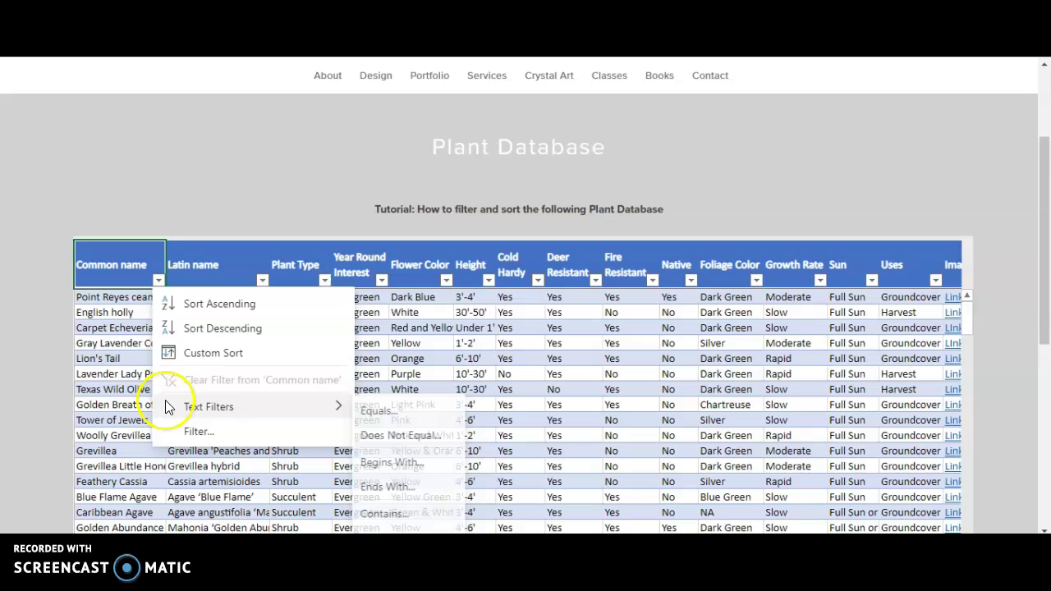
left_click(133, 338)
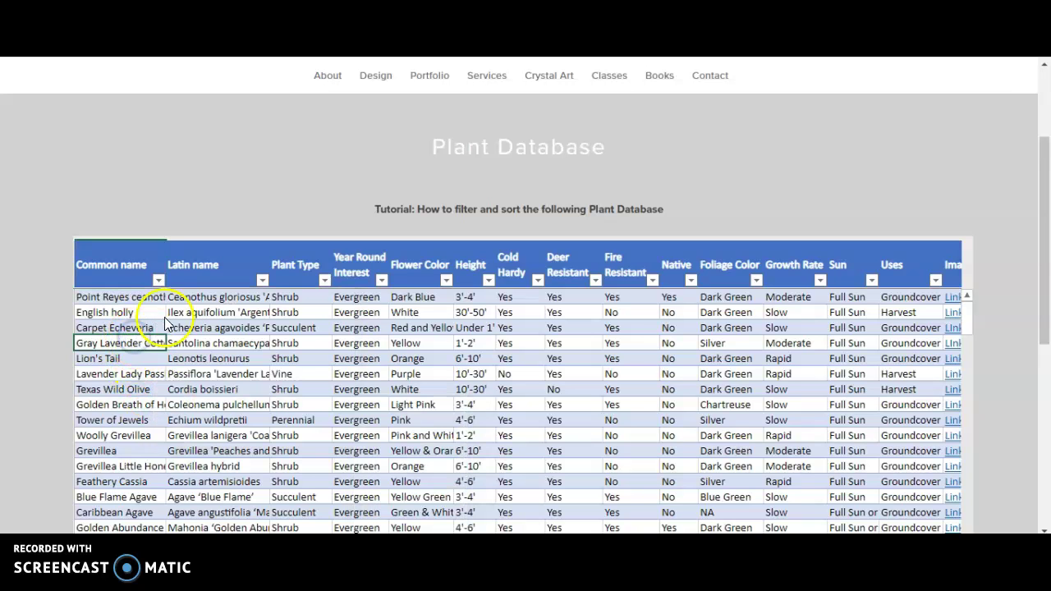
left_click(325, 281)
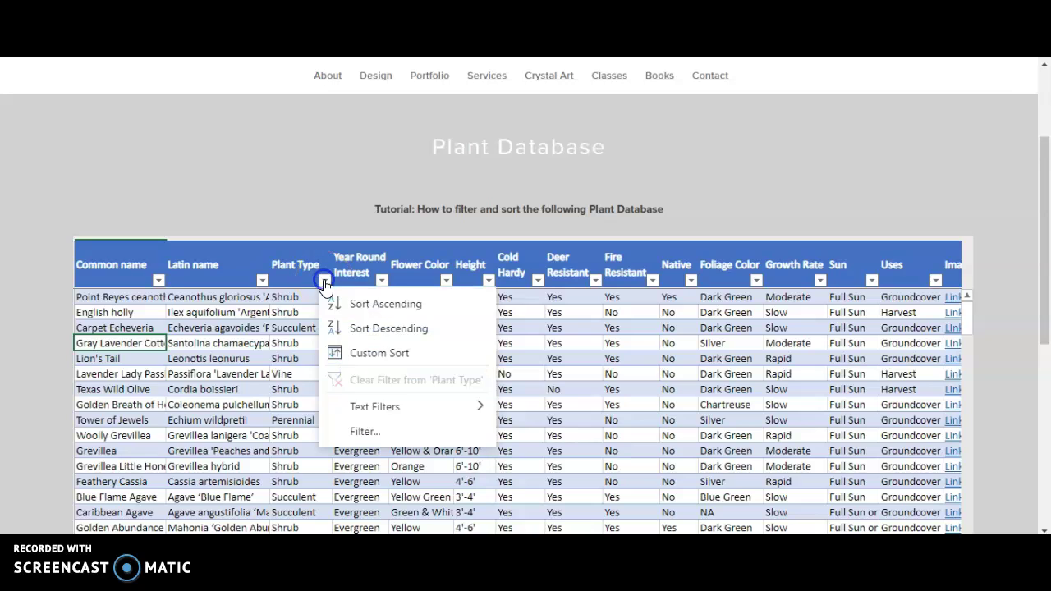
left_click(390, 435)
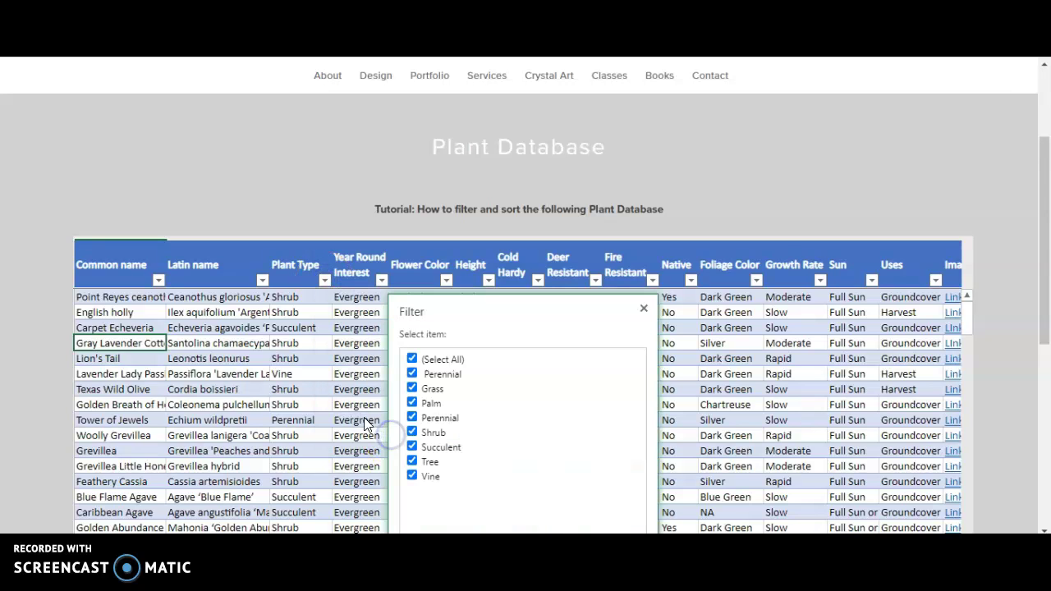
scroll(1011, 228, "down", 1)
scroll(1009, 222, "down", 2)
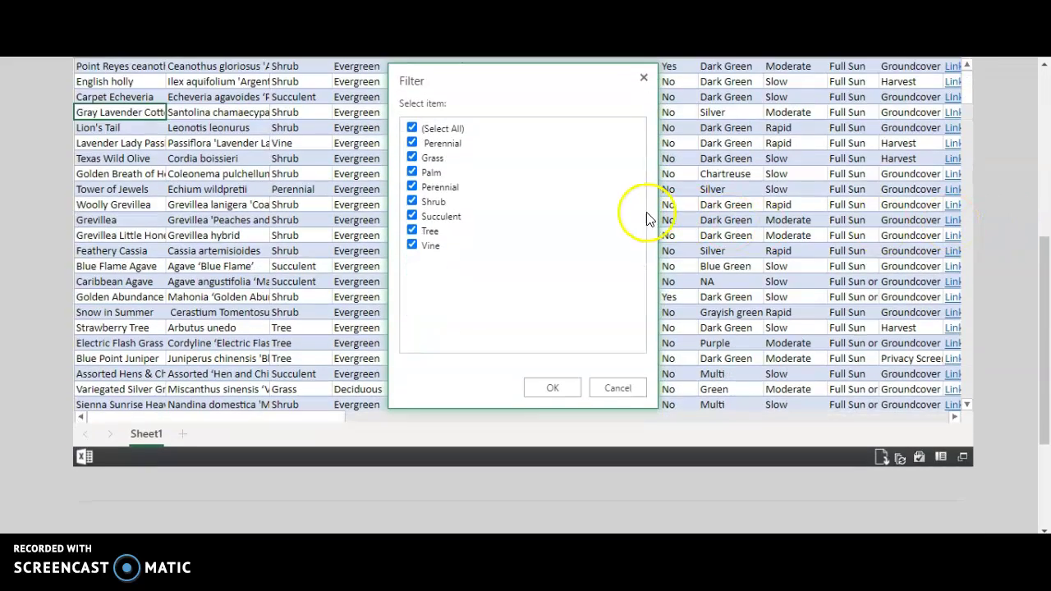
scroll(591, 237, "up", 1)
left_click(413, 205)
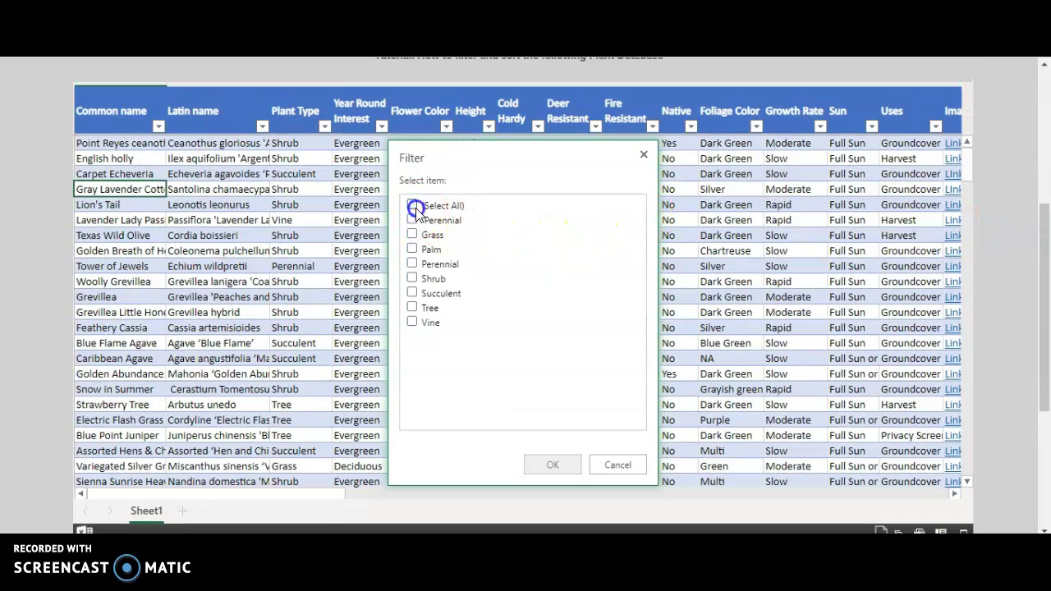
left_click(412, 280)
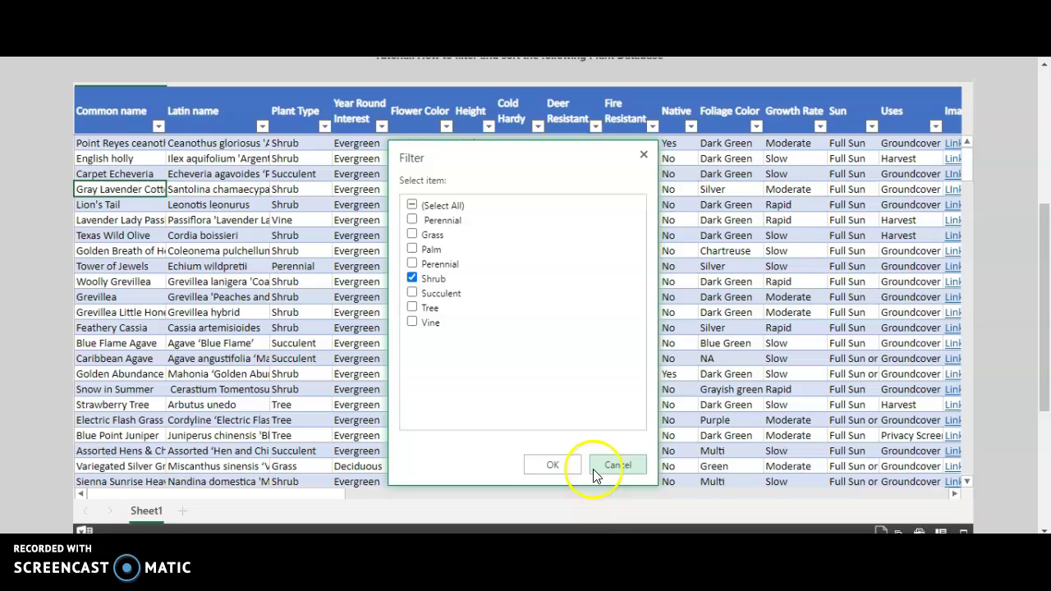
left_click(554, 465)
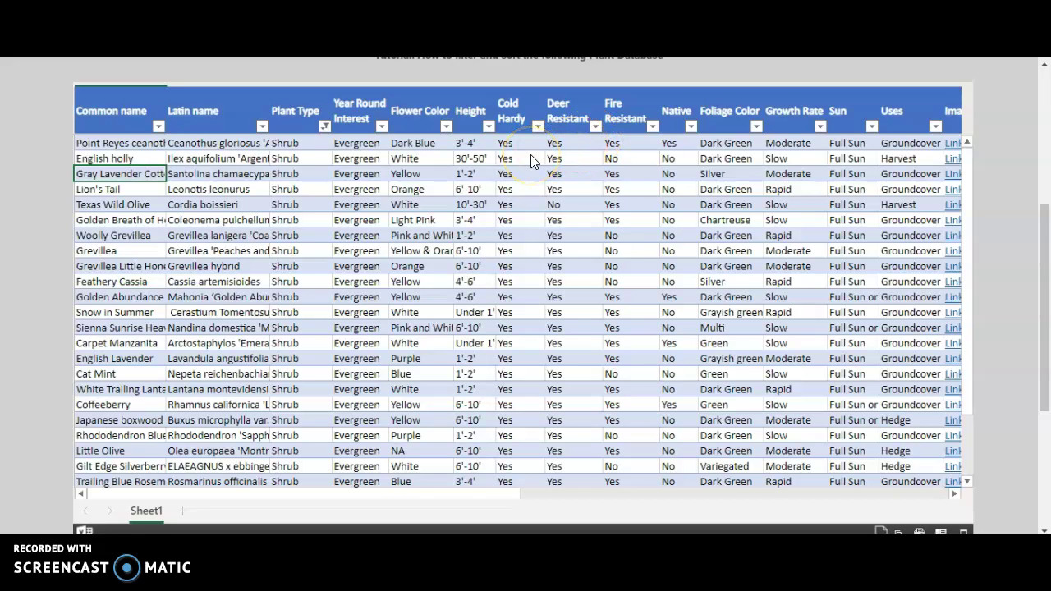
Filter the Deer Resistant column to only Yes.
left_click(596, 126)
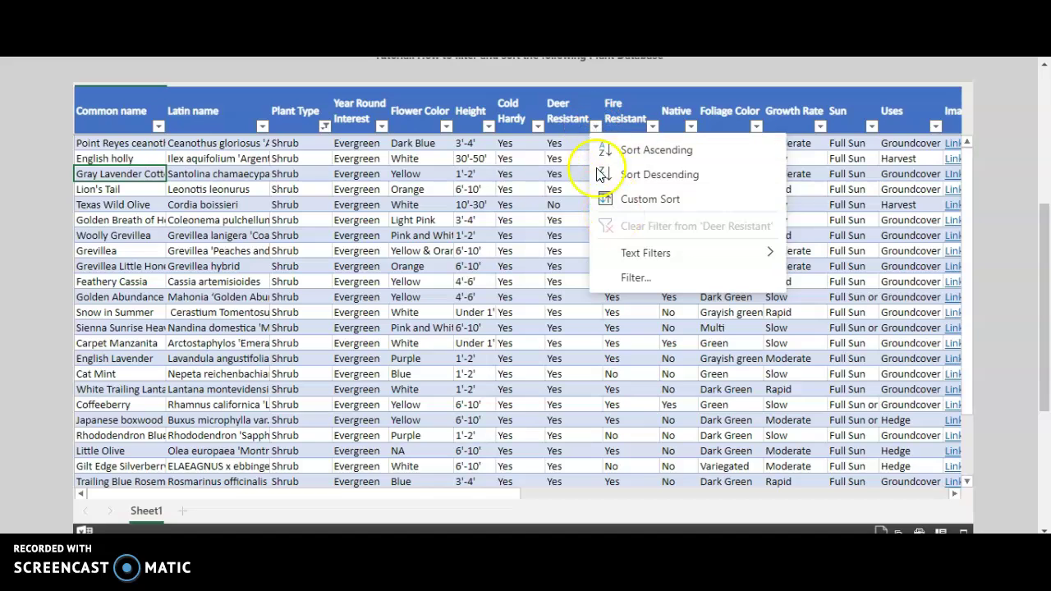
left_click(622, 283)
left_click(412, 205)
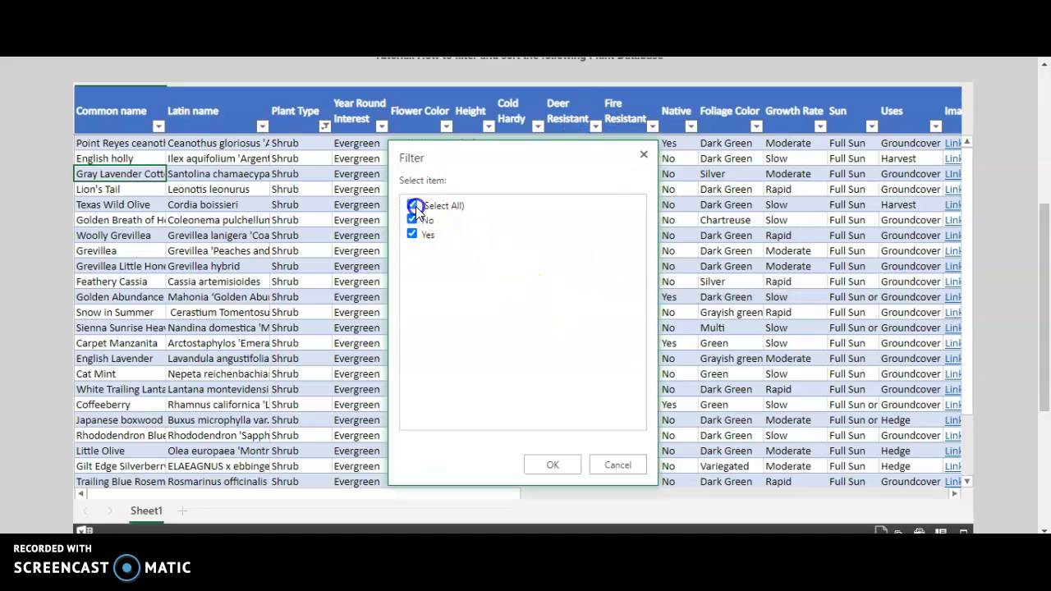
left_click(413, 234)
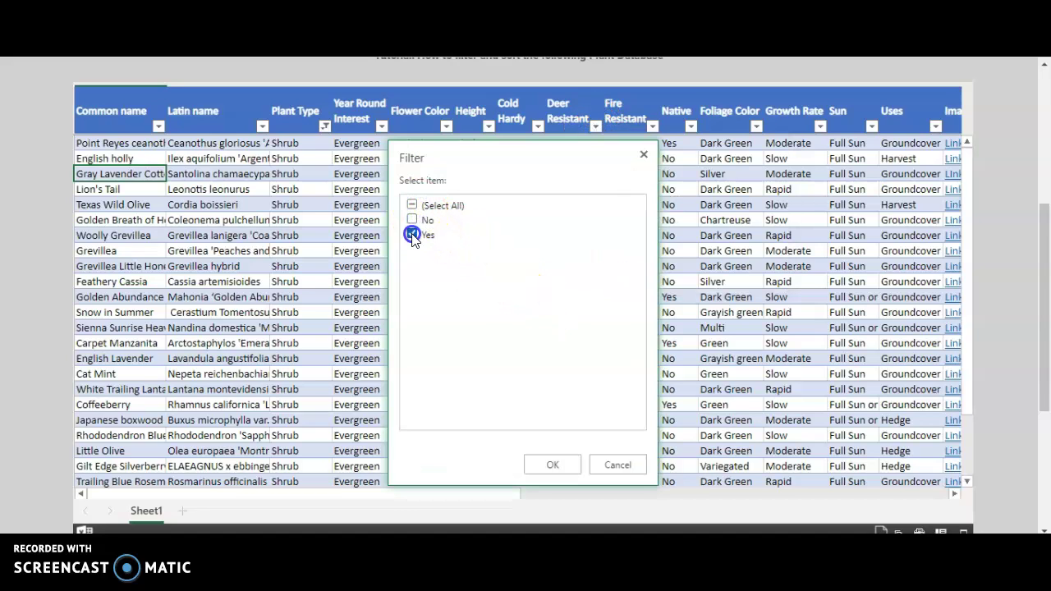
left_click(553, 466)
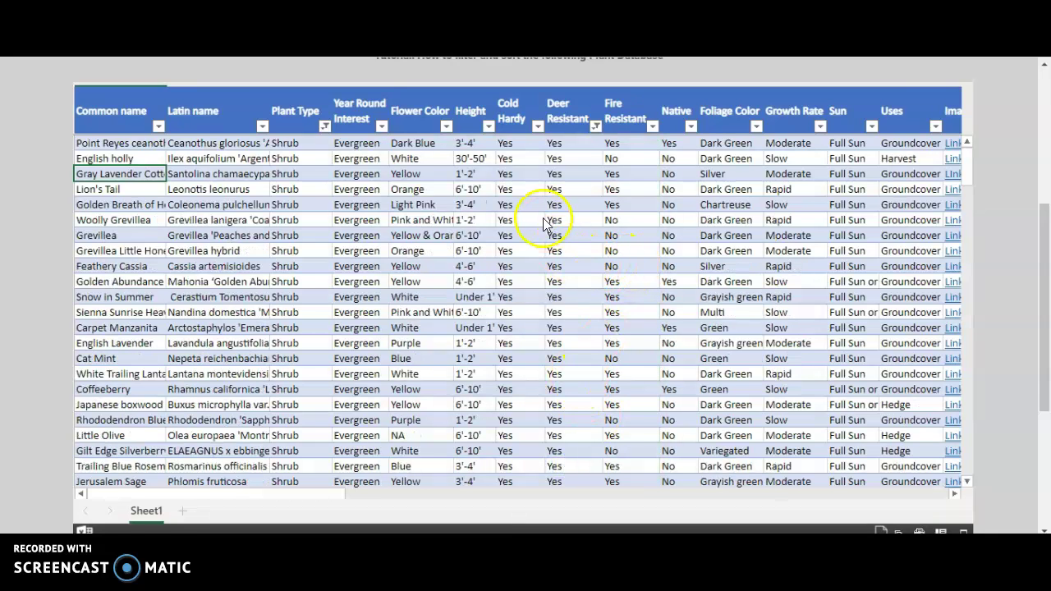
Filter the Native column to only Yes, leaving five shrubs such as Coffeeberry.
left_click(691, 127)
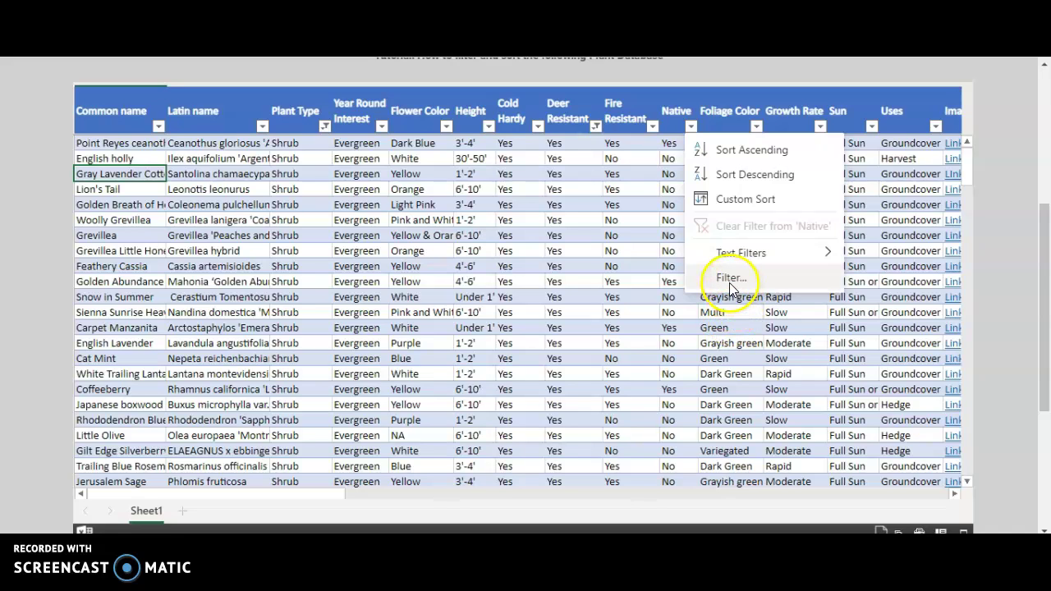
left_click(731, 279)
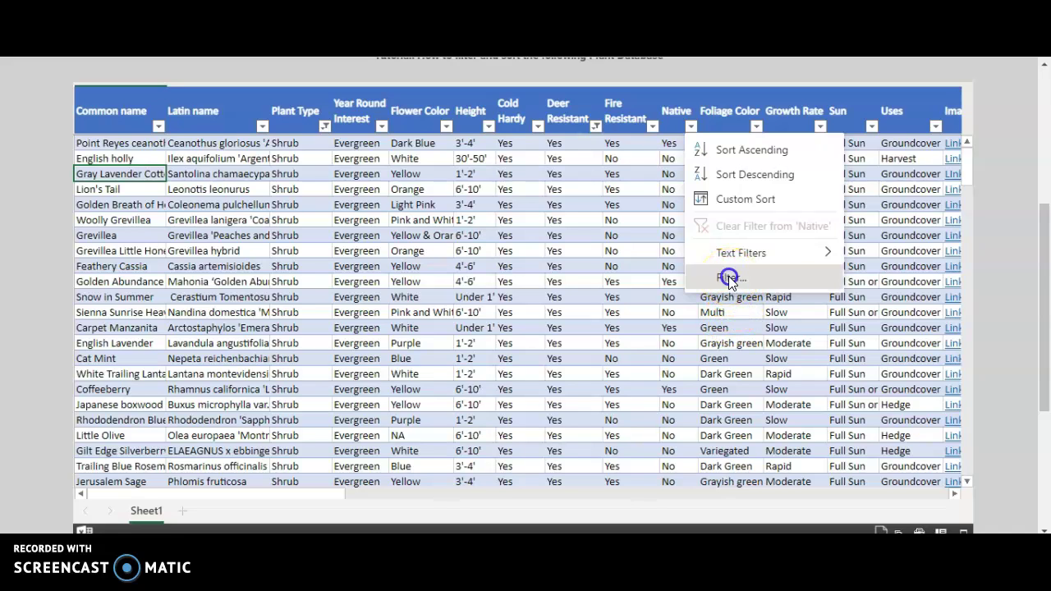
left_click(411, 207)
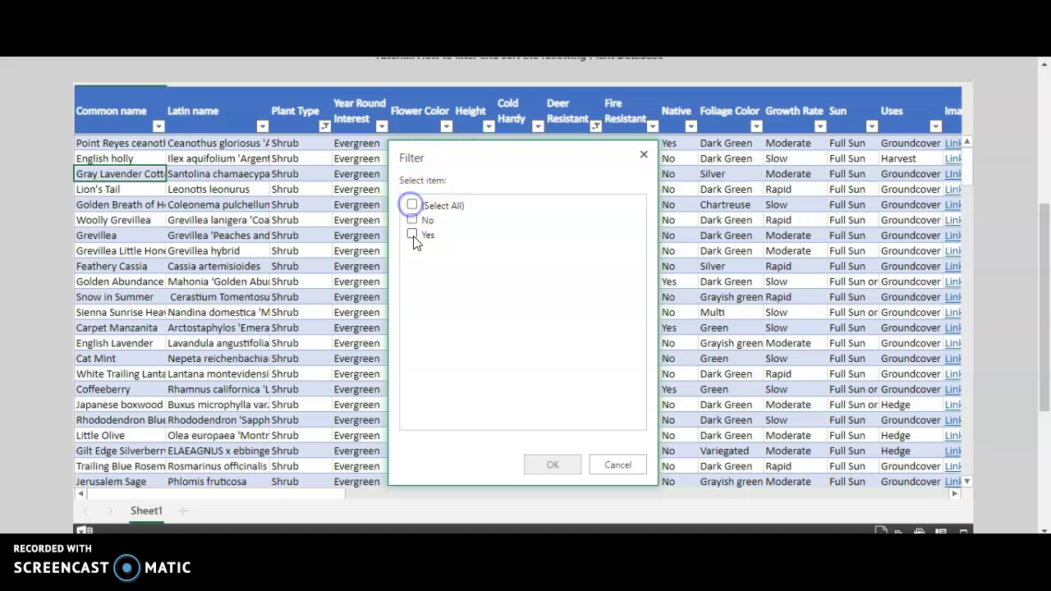
left_click(412, 235)
left_click(555, 468)
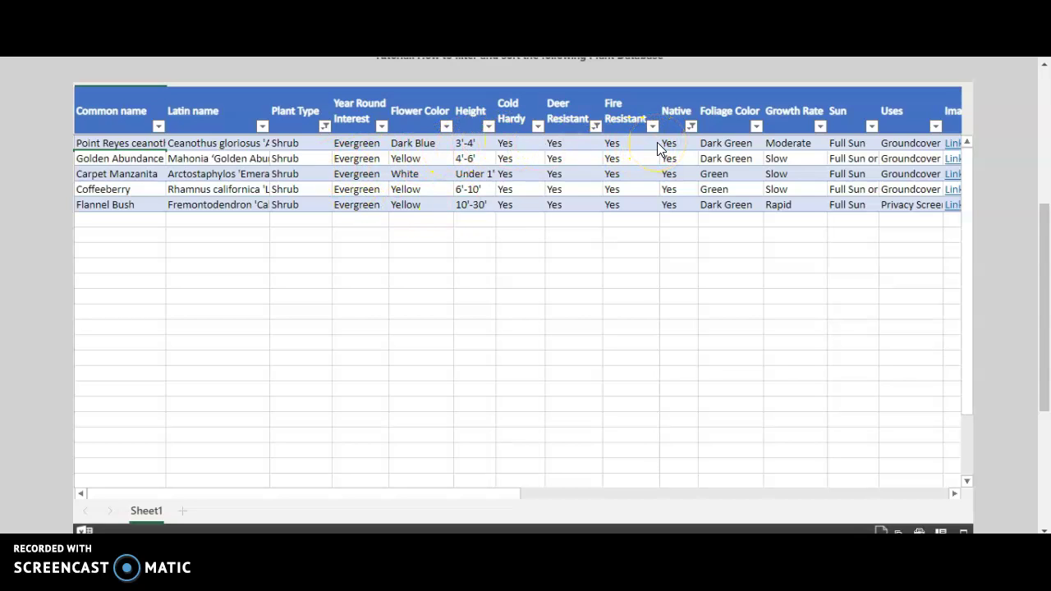
Clear the Deer Resistant filter, then reapply it with only Yes checked.
left_click(595, 127)
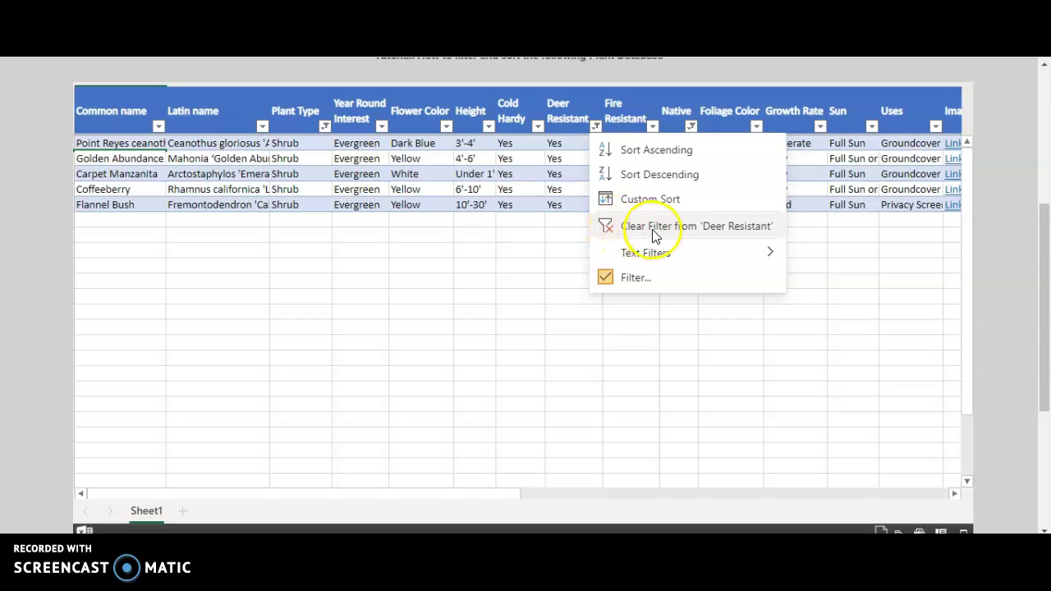
left_click(653, 230)
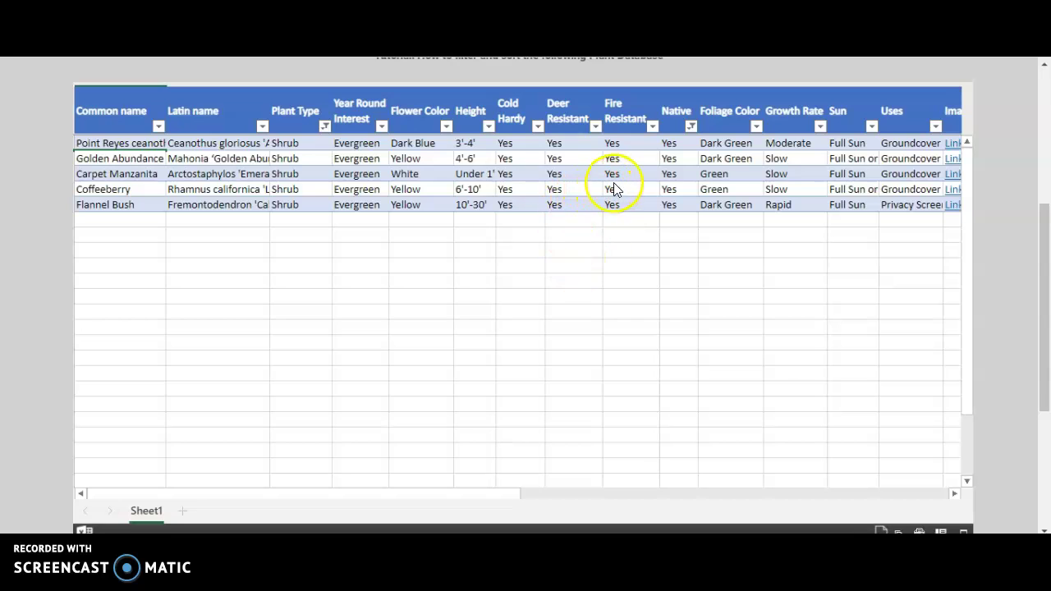
left_click(597, 127)
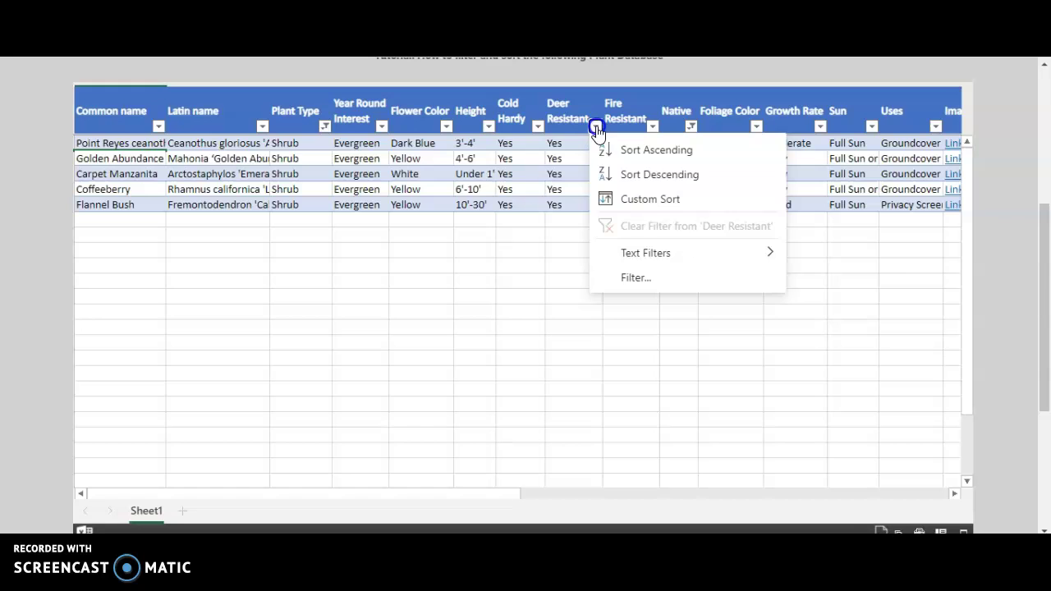
left_click(632, 279)
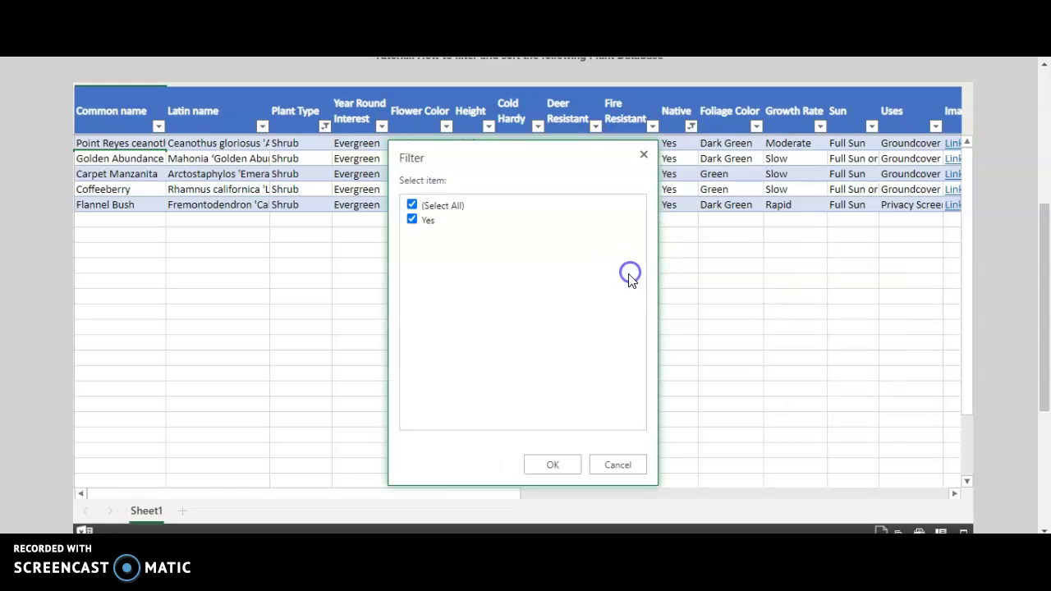
left_click(413, 206)
left_click(413, 220)
left_click(547, 470)
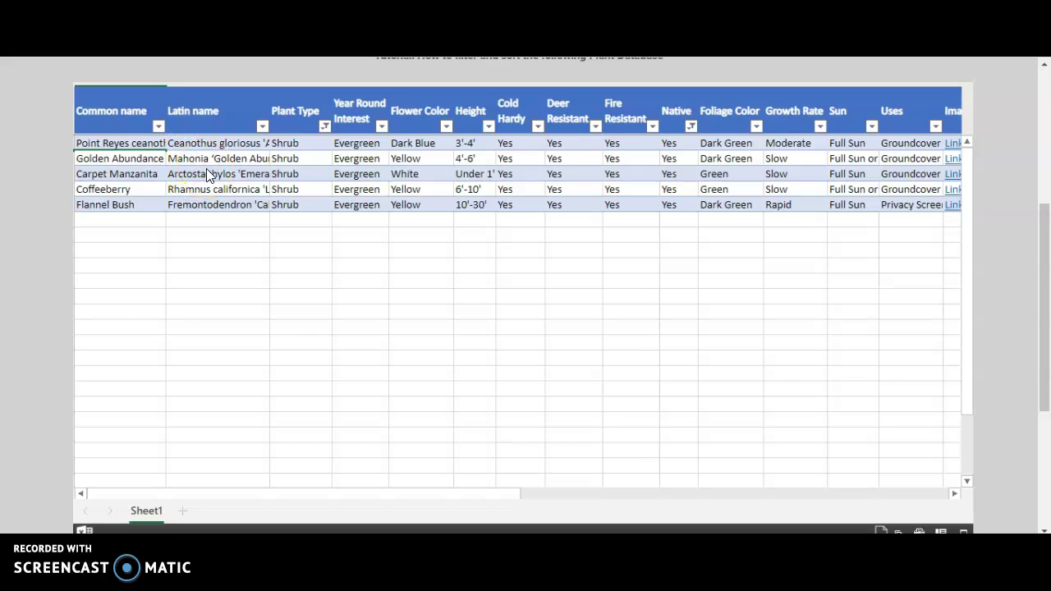
left_click(211, 173)
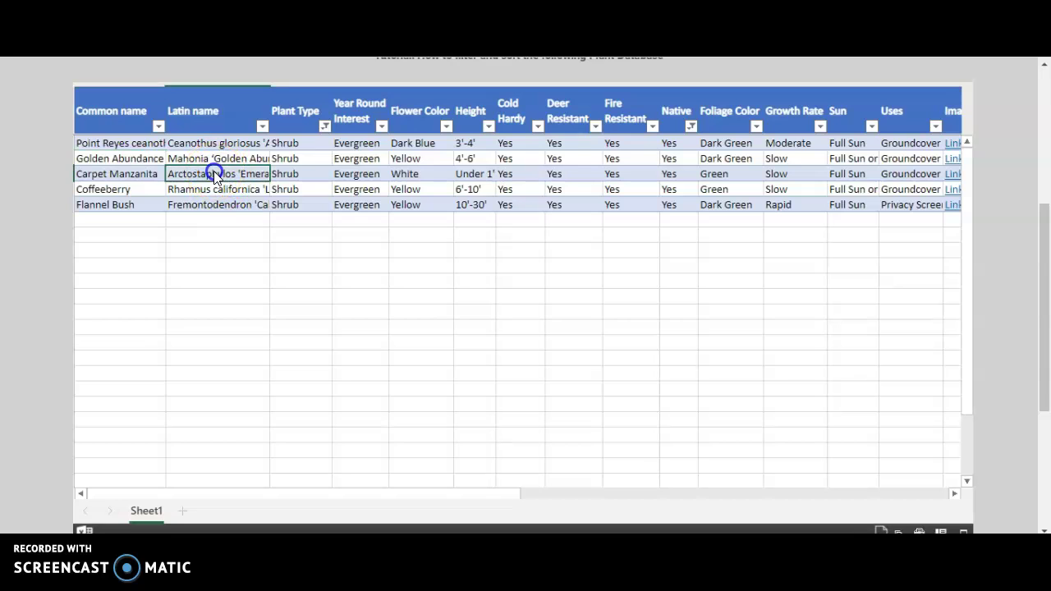
double_click(211, 174)
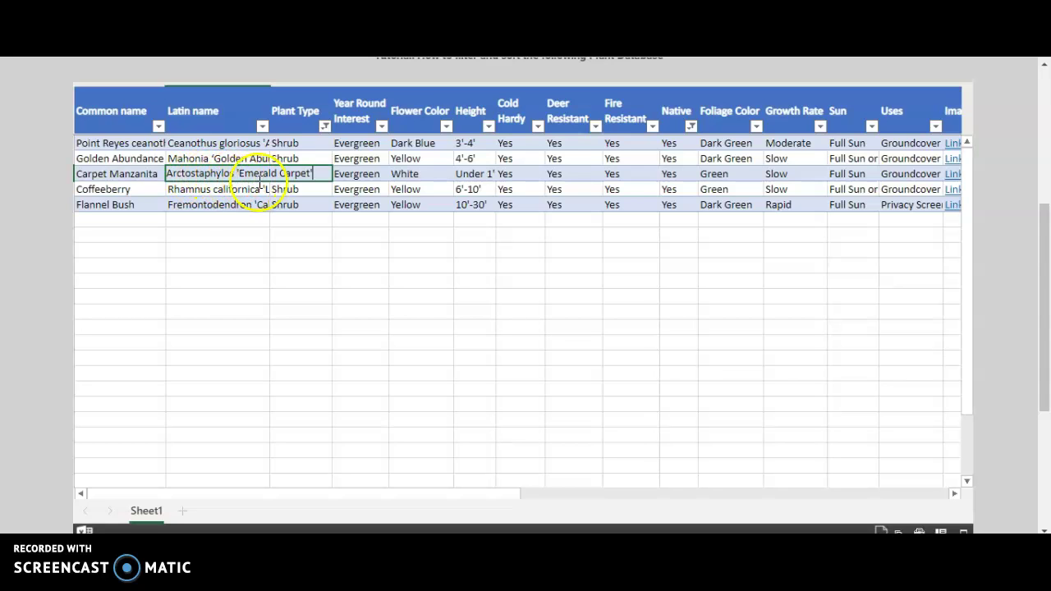
double_click(139, 143)
left_click(183, 189)
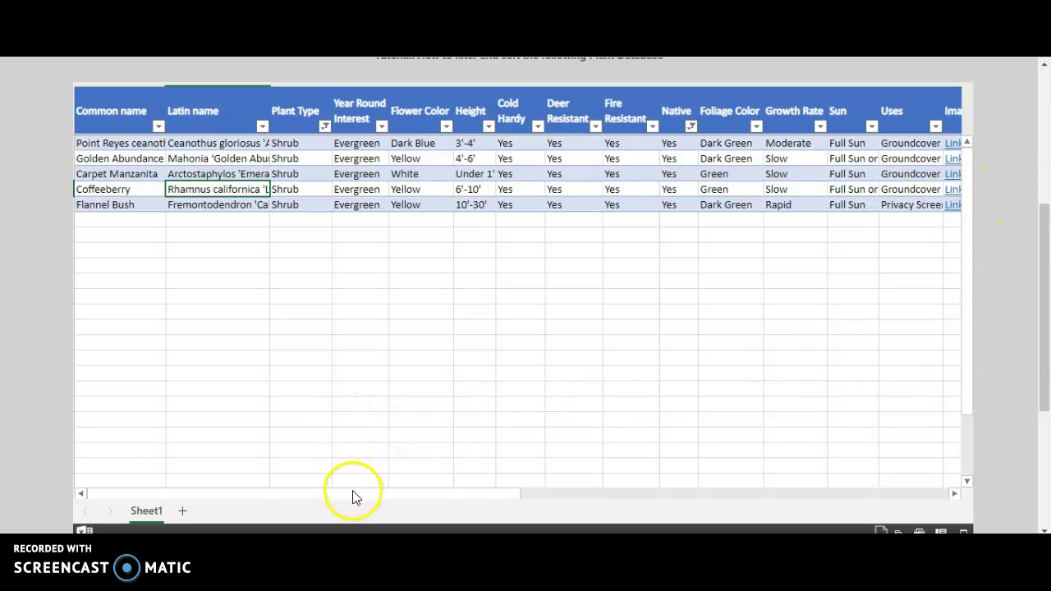
For Point Reyes ceanothus, enter quantity 5, size 10 Gallon and note 'For the front yard.'.
left_click_drag(353, 496, 439, 497)
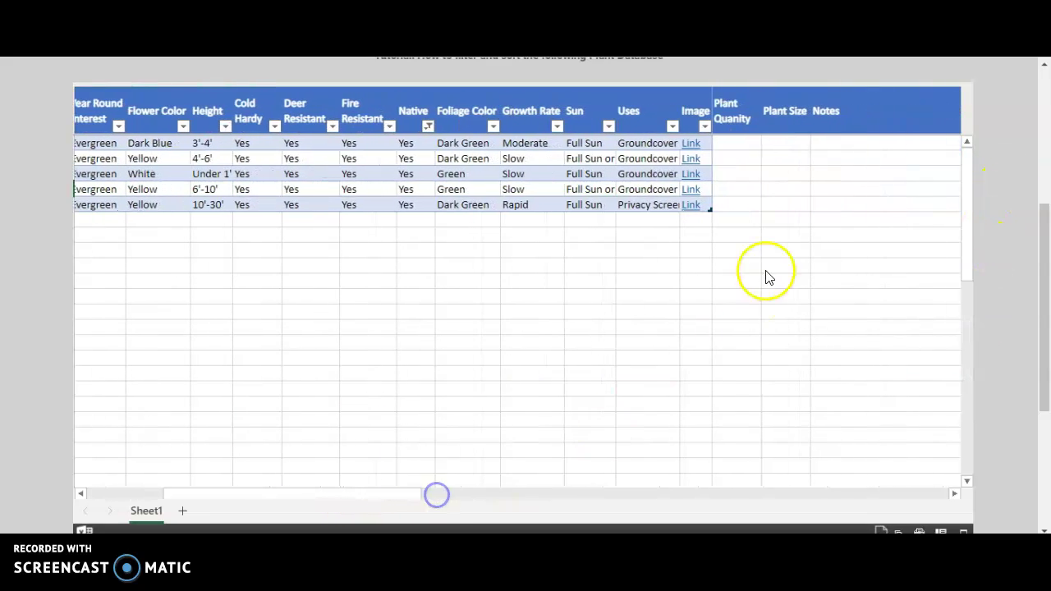
left_click(736, 149)
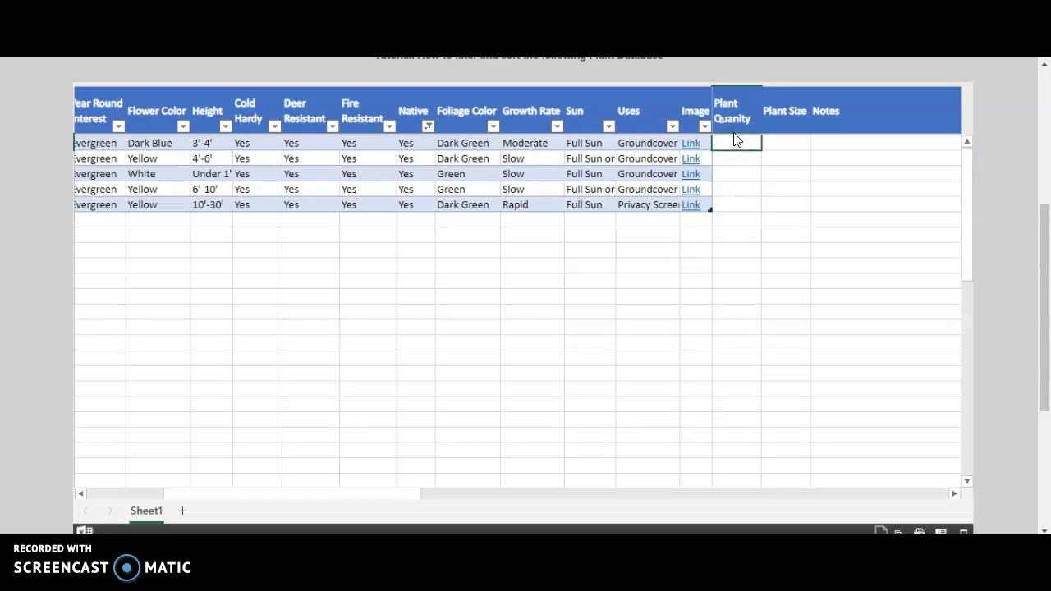
left_click(736, 145)
type("5")
mouse_move(284, 496)
left_mouse_down()
mouse_move(164, 496)
mouse_move(298, 507)
left_mouse_up()
left_click(745, 146)
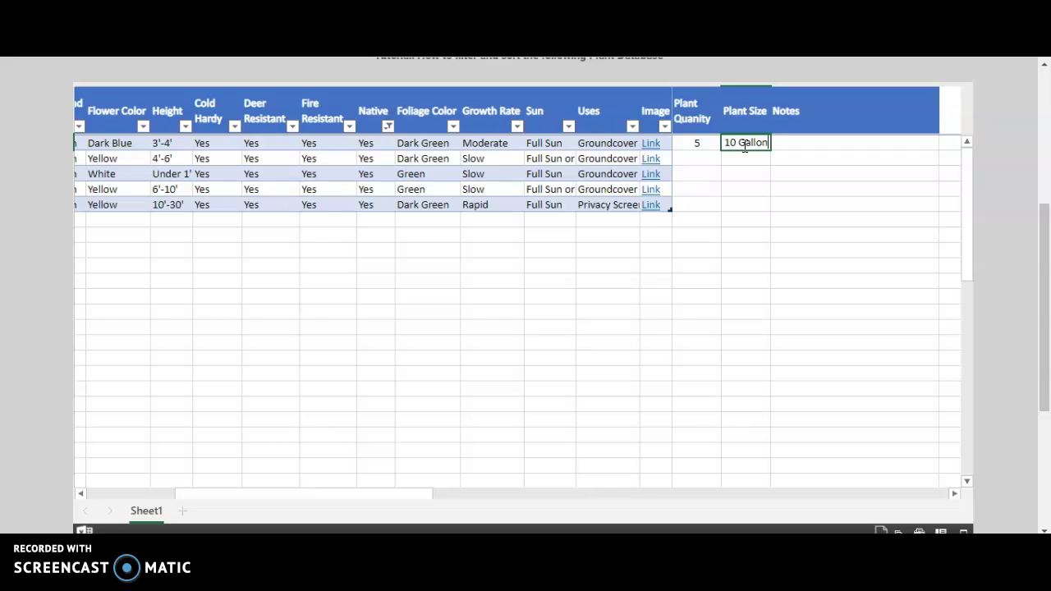
key("Tab")
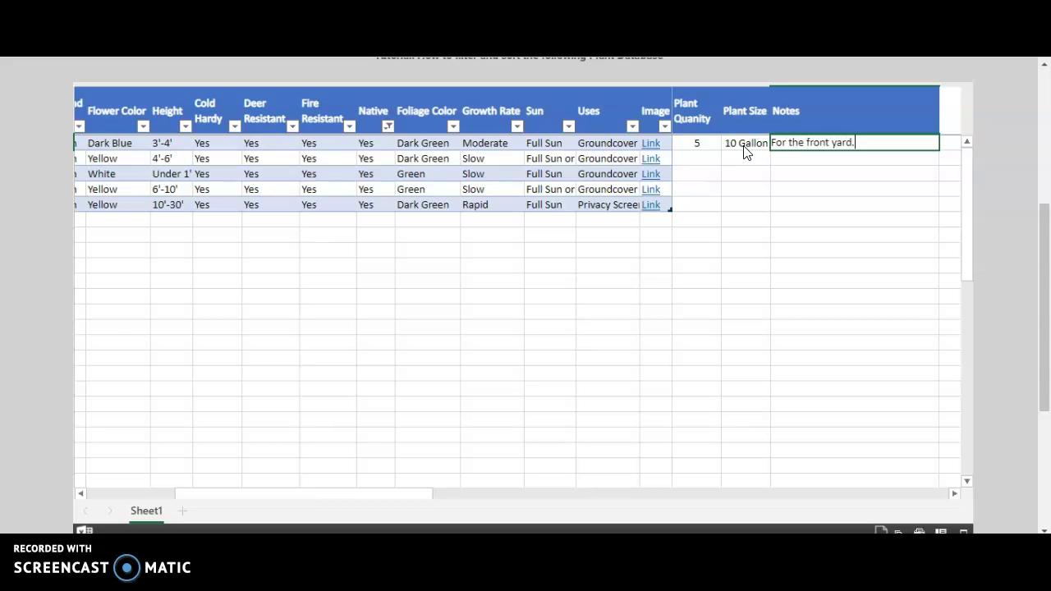
key("Return")
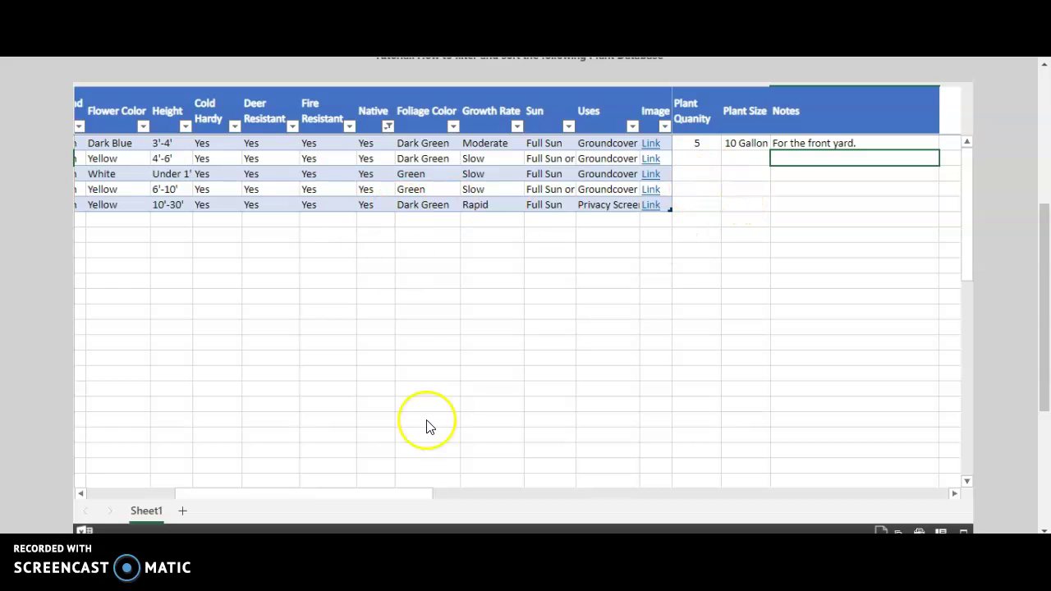
left_click(243, 494)
left_click_drag(244, 494, 153, 493)
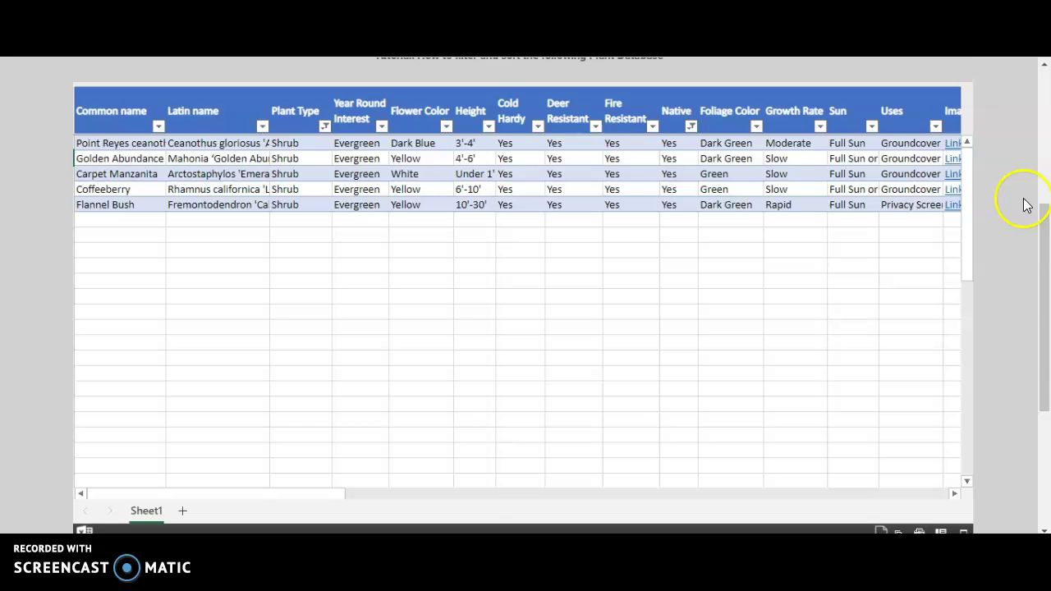
Scroll down the page toward the embedded plant workbook.
scroll(1004, 193, "down", 1)
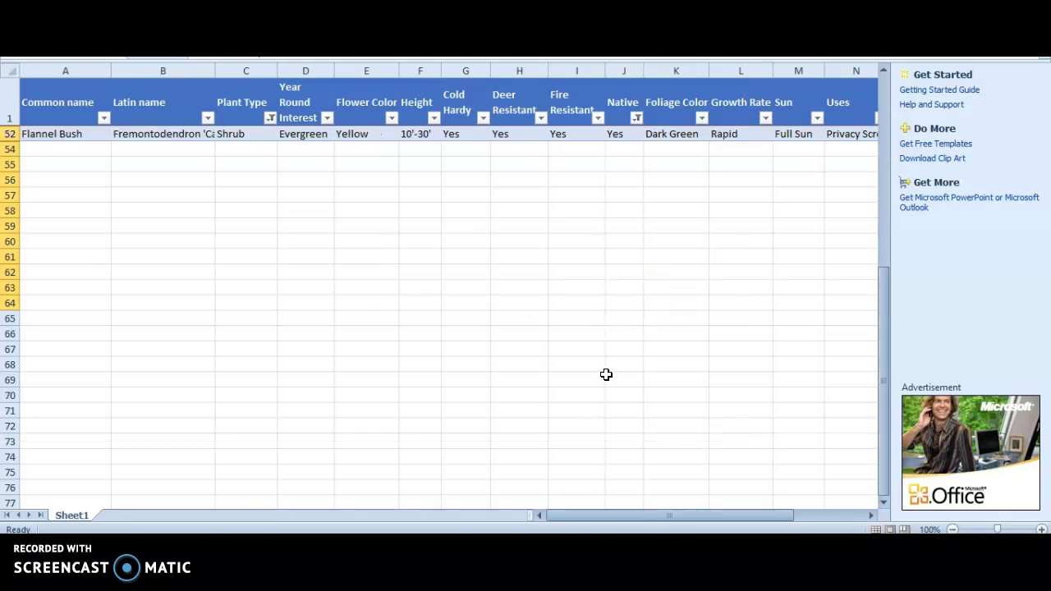
Scroll up through the downloaded workbook to review the five filtered shrub rows.
scroll(604, 375, "up", 2)
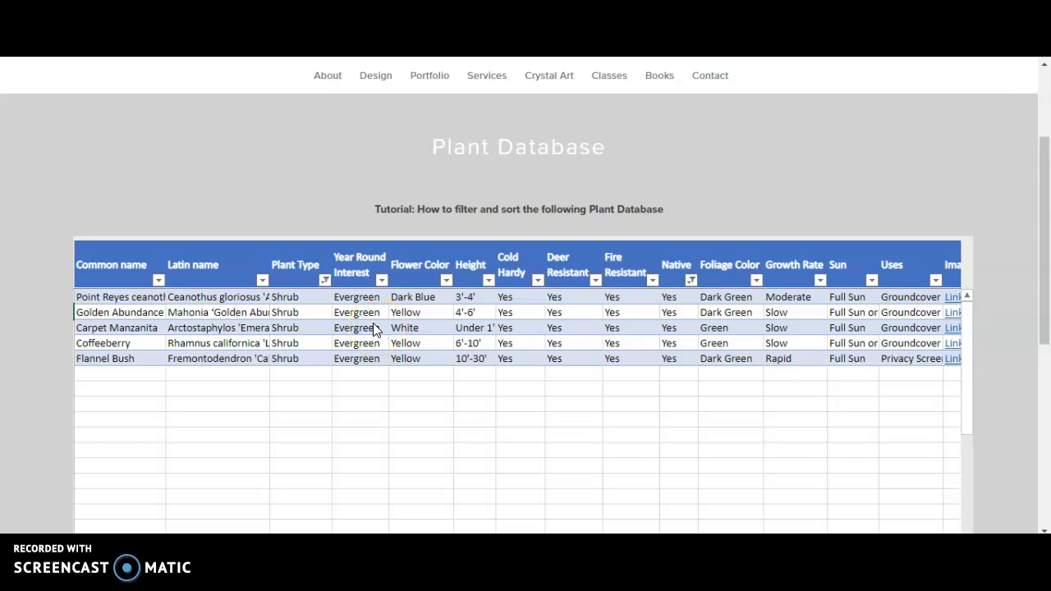
Filter Height to only 3'-4', then reload the page to reset the embedded database.
left_click(324, 280)
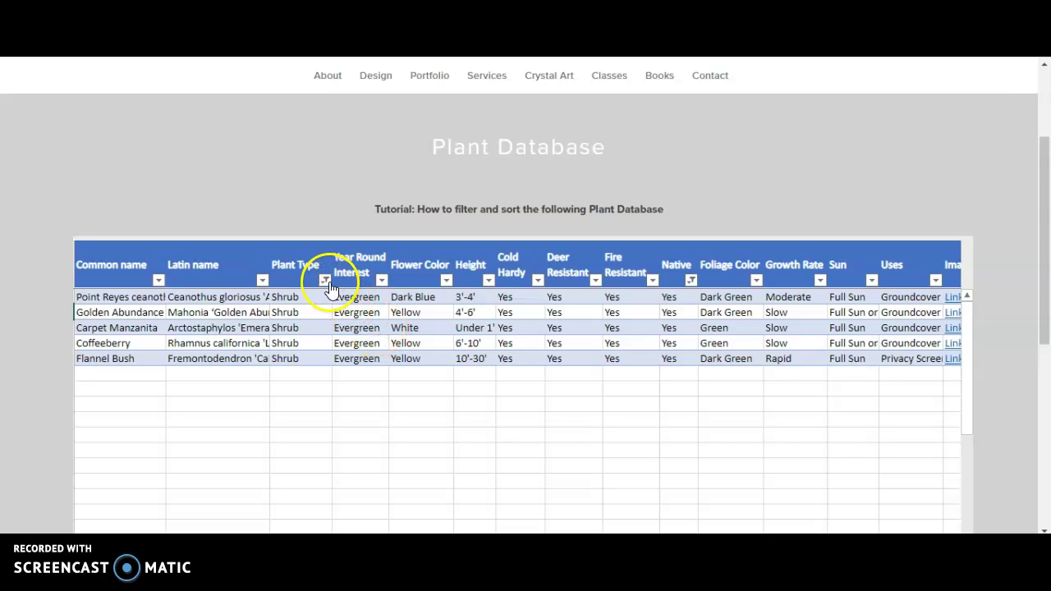
left_click(487, 281)
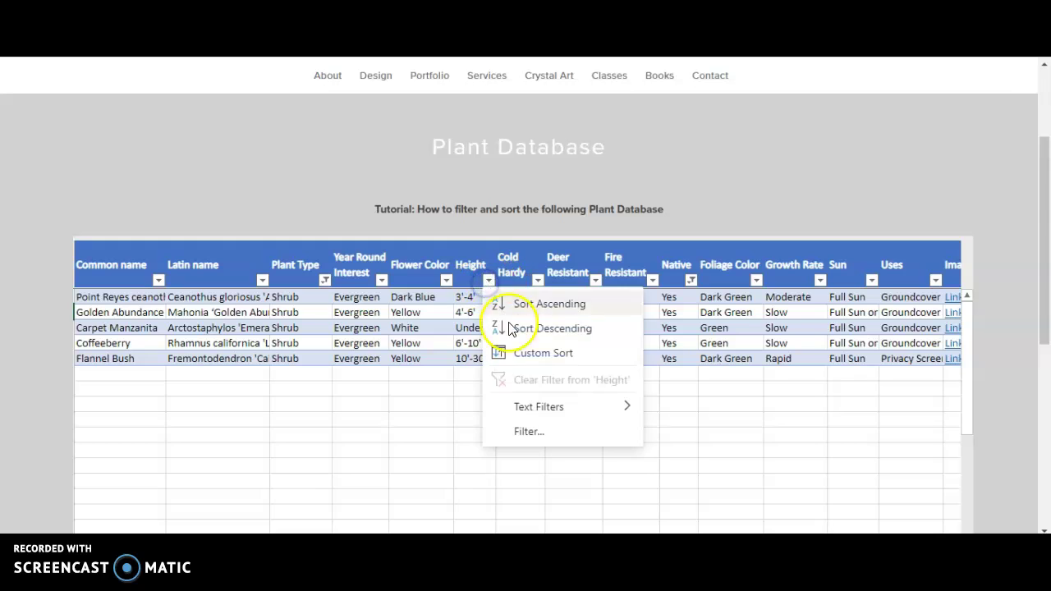
left_click(530, 429)
left_click(412, 359)
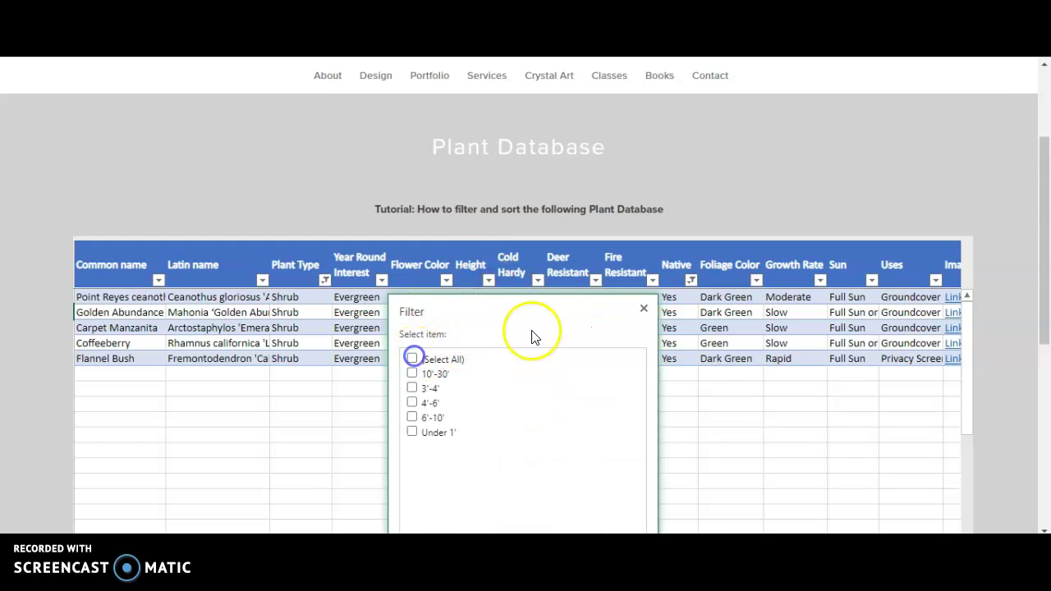
left_click(413, 388)
scroll(38, 308, "down", 3)
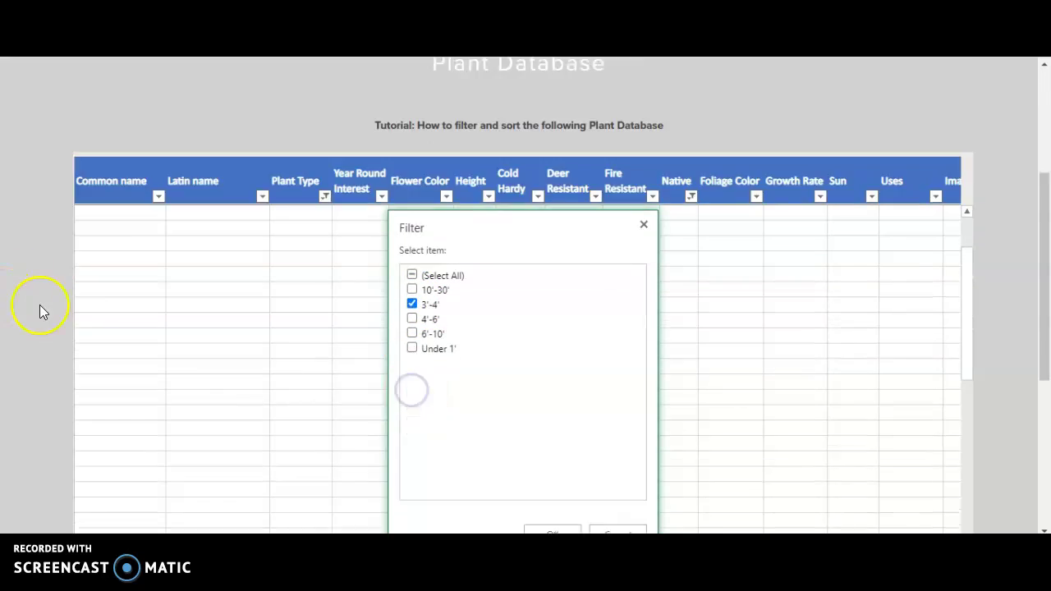
left_click(542, 392)
scroll(676, 283, "up", 5)
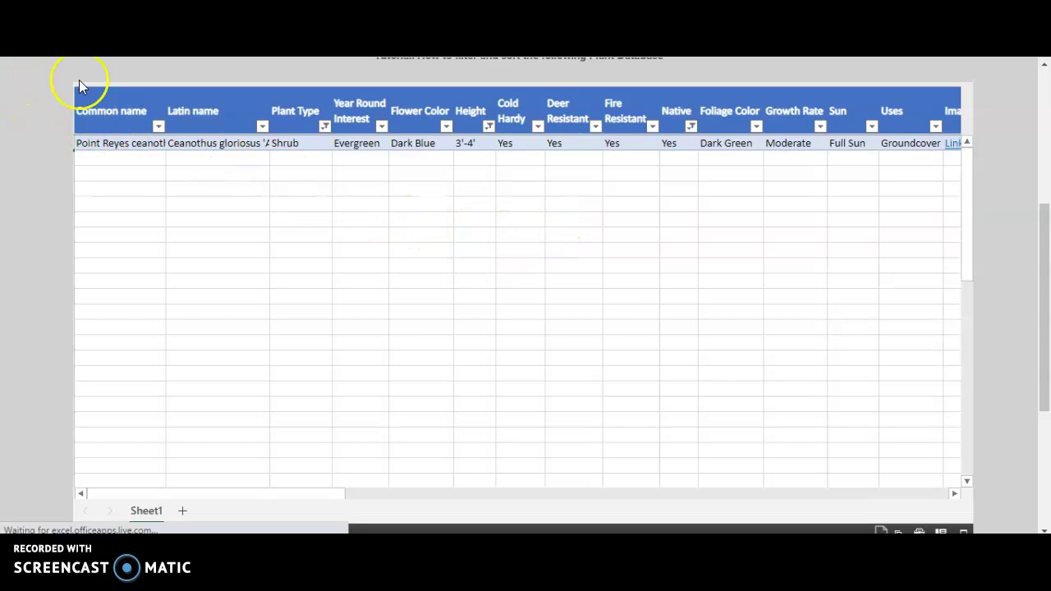
left_click(22, 175)
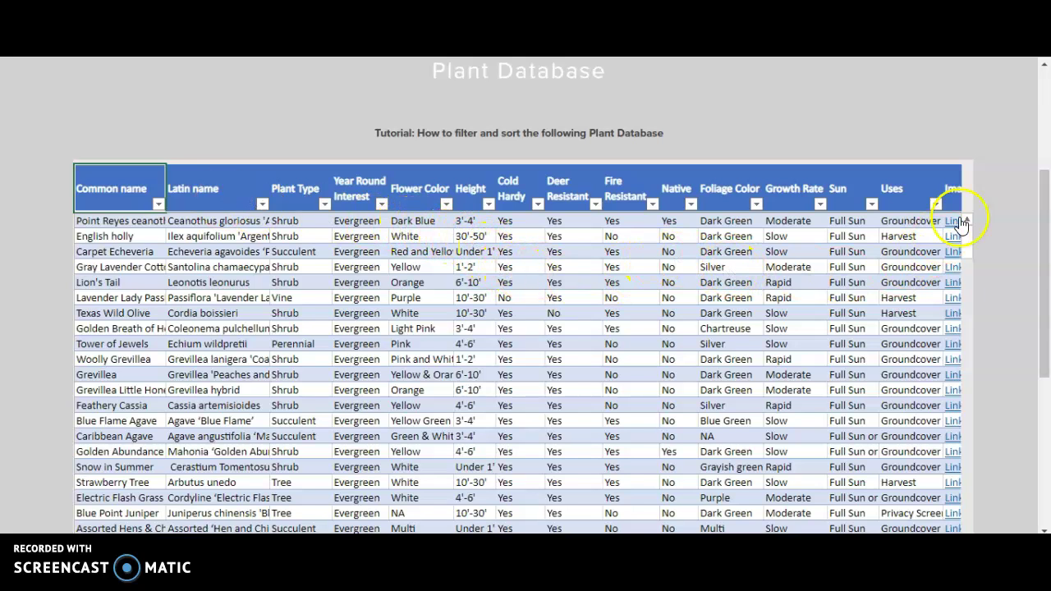
Scroll through the reloaded table, confirming the Plant Quanity, Plant Size and Notes columns are blank.
scroll(988, 296, "down", 1)
scroll(987, 295, "down", 3)
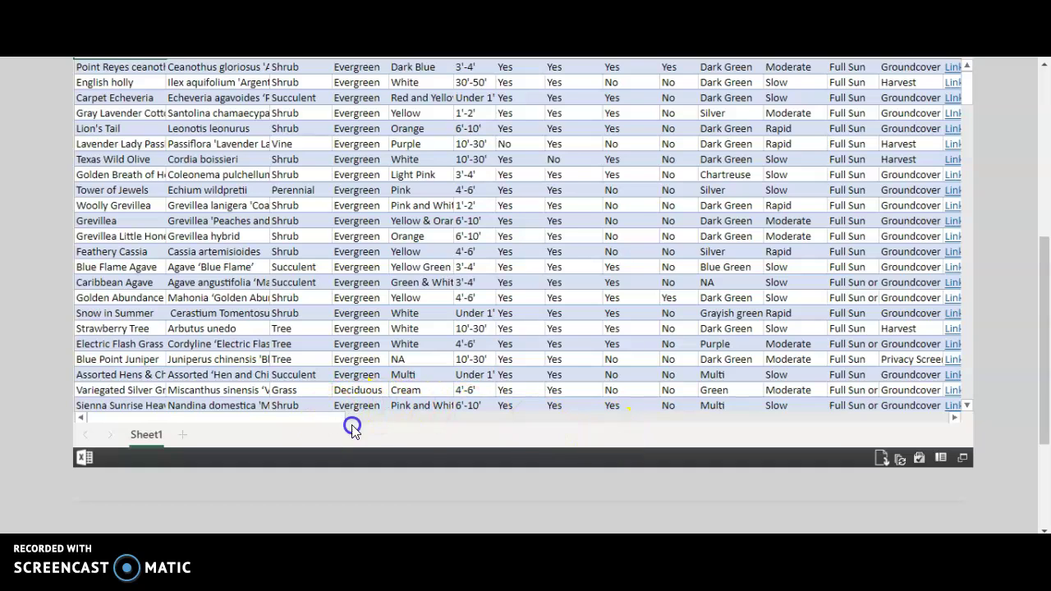
scroll(411, 427, "right", 6)
scroll(525, 370, "up", 8)
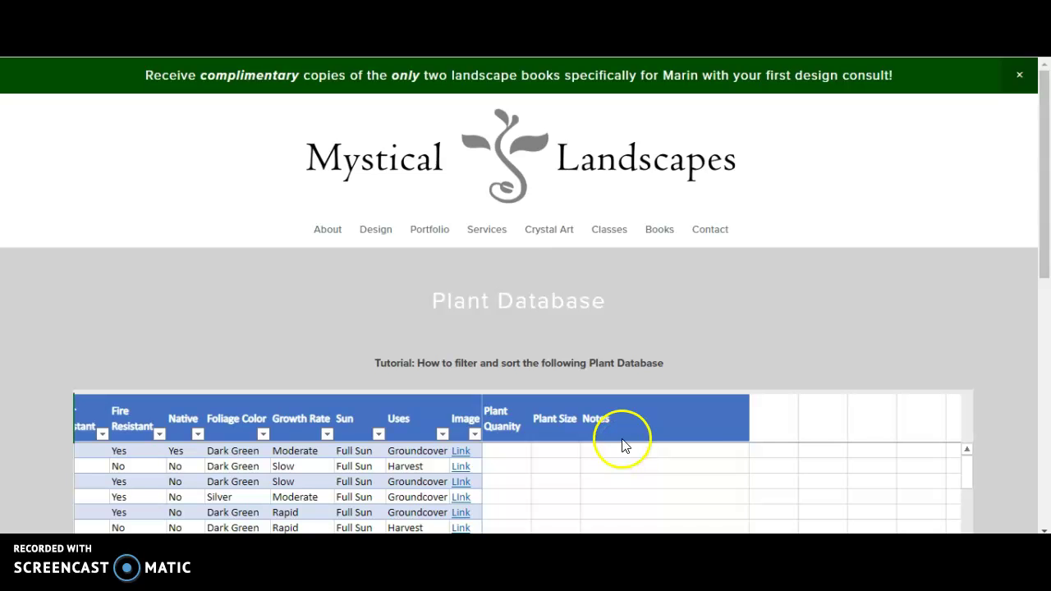
scroll(945, 354, "down", 3)
scroll(943, 431, "down", 3)
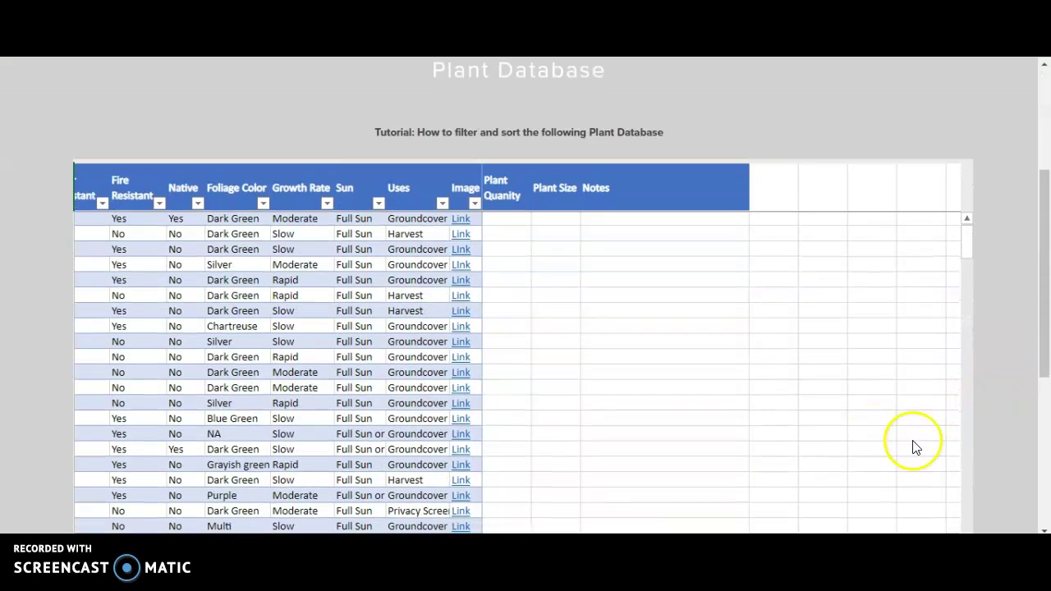
scroll(1004, 392, "up", 3)
scroll(758, 481, "up", 3)
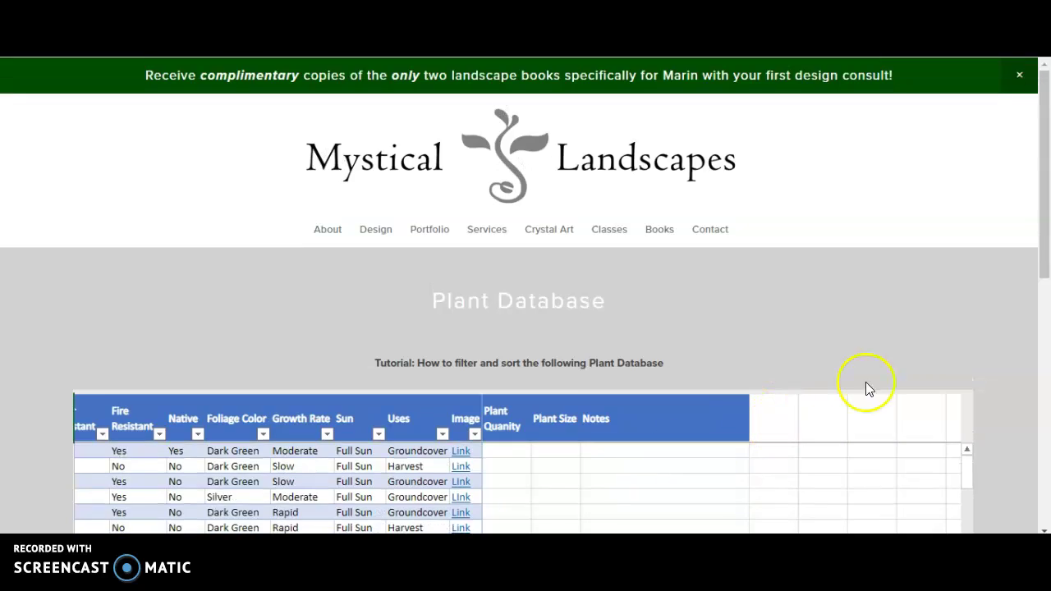